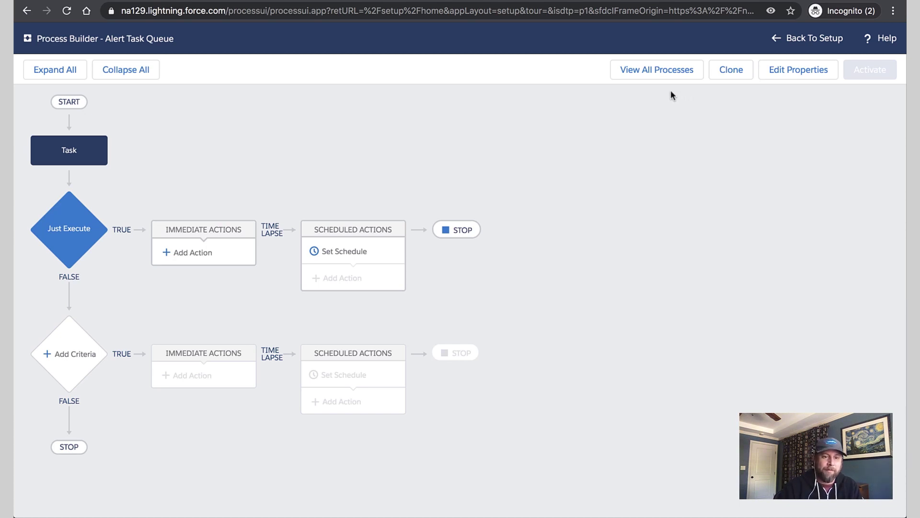
Add an immediate Send Custom Notification action 'Alert Task Queue' of type Notify Task Queues
{"action": "left_click", "coordinate": [186, 254]}
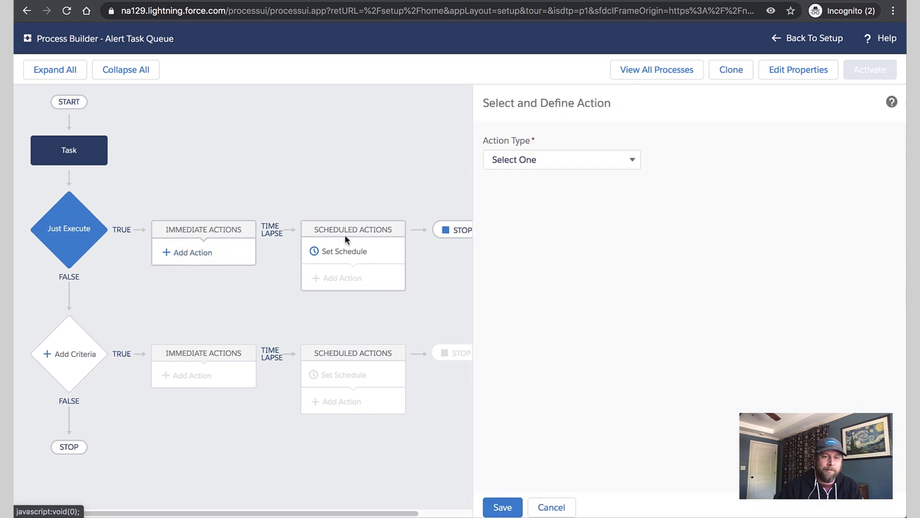
{"action": "left_click", "coordinate": [577, 163]}
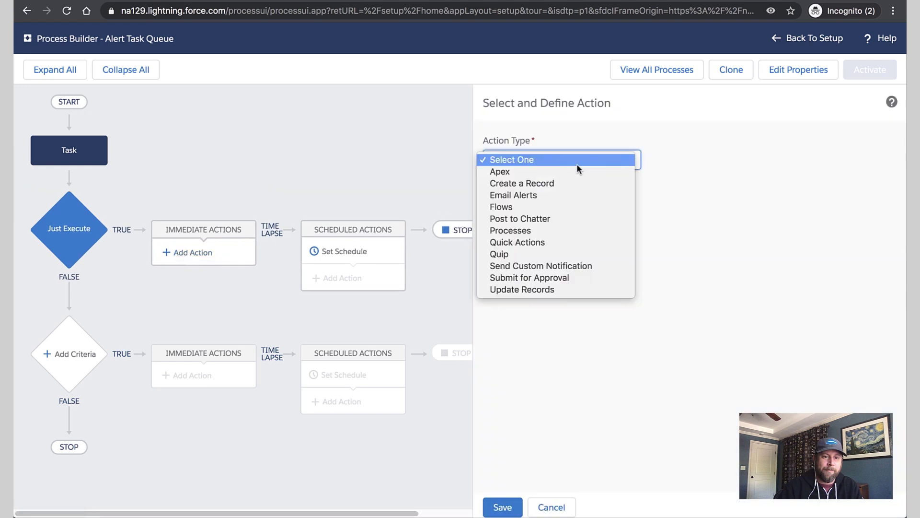
{"action": "left_click", "coordinate": [576, 267]}
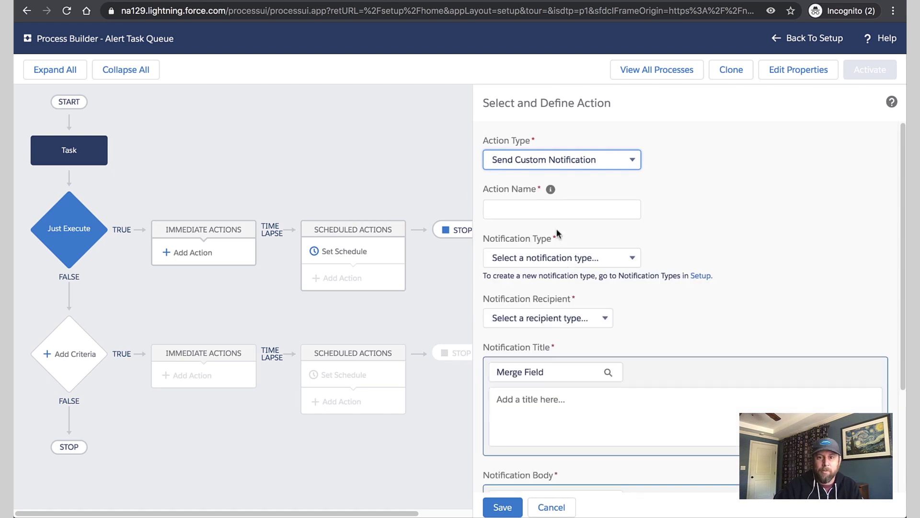
{"action": "left_click", "coordinate": [557, 209]}
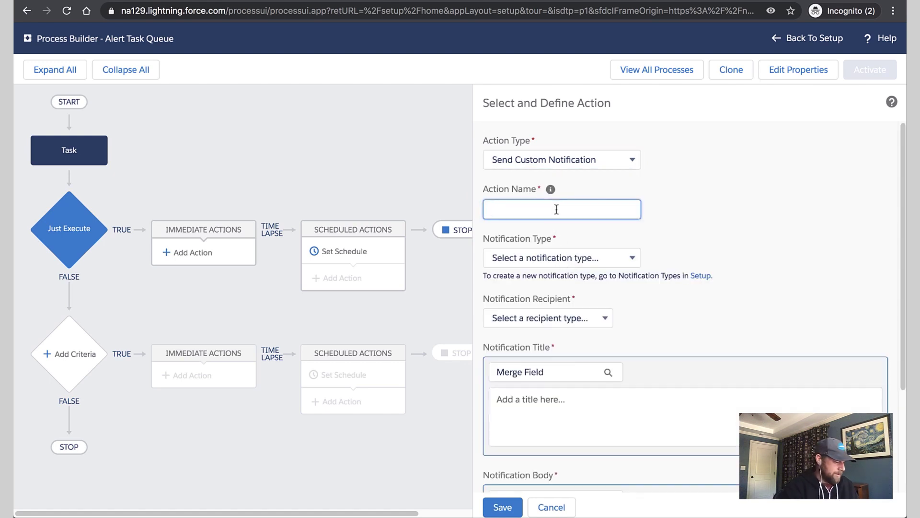
{"action": "type", "text": "Alert "}
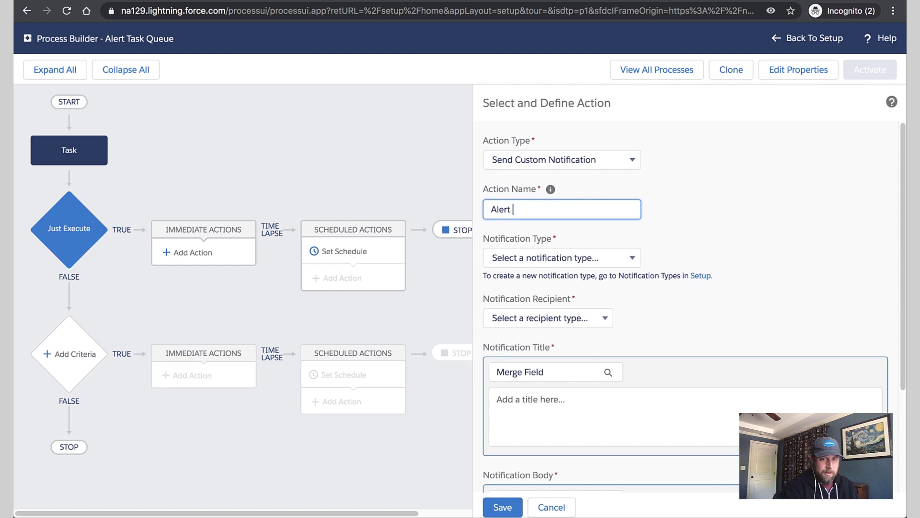
{"action": "type", "text": "Task Queue"}
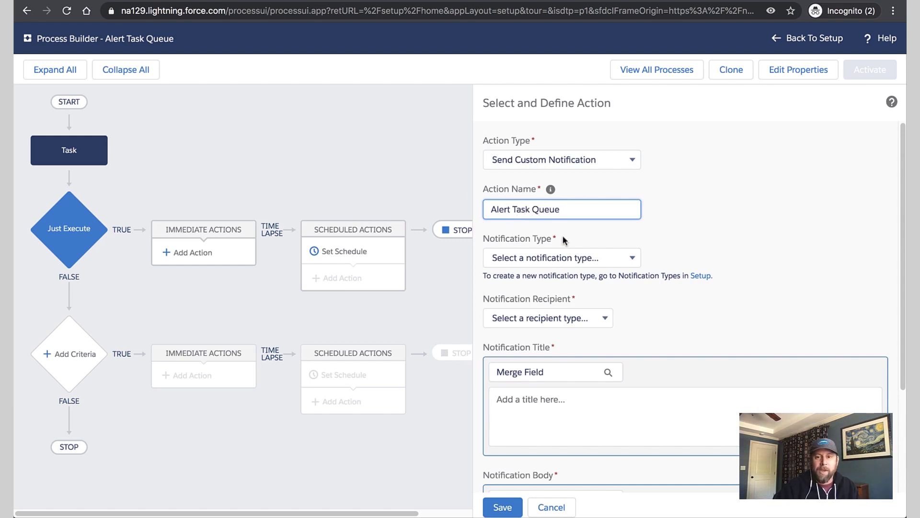
{"action": "left_click", "coordinate": [571, 259]}
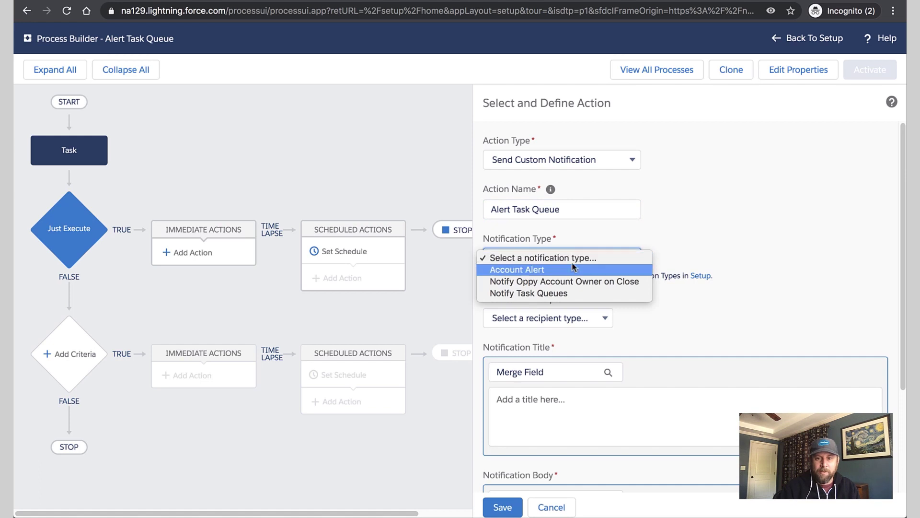
{"action": "left_click", "coordinate": [576, 292]}
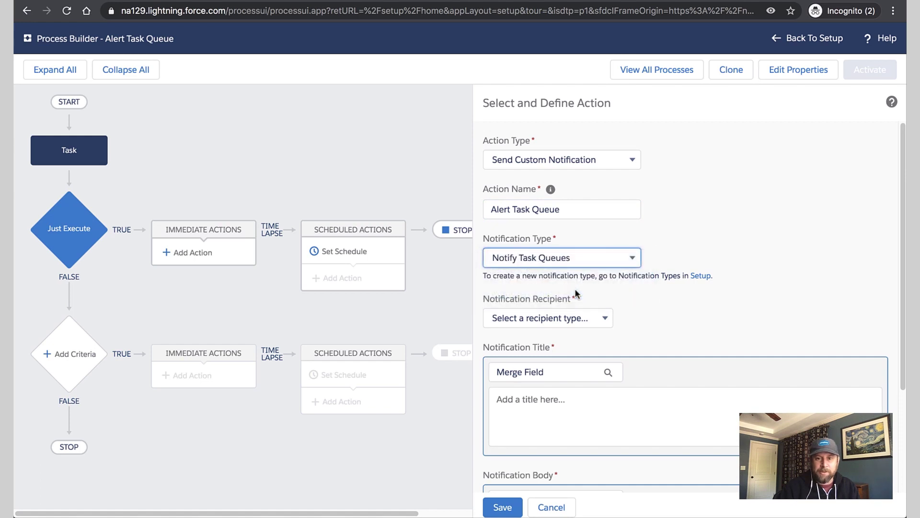
Make the notification recipient a Queue taken from a record field
{"action": "left_click", "coordinate": [591, 319]}
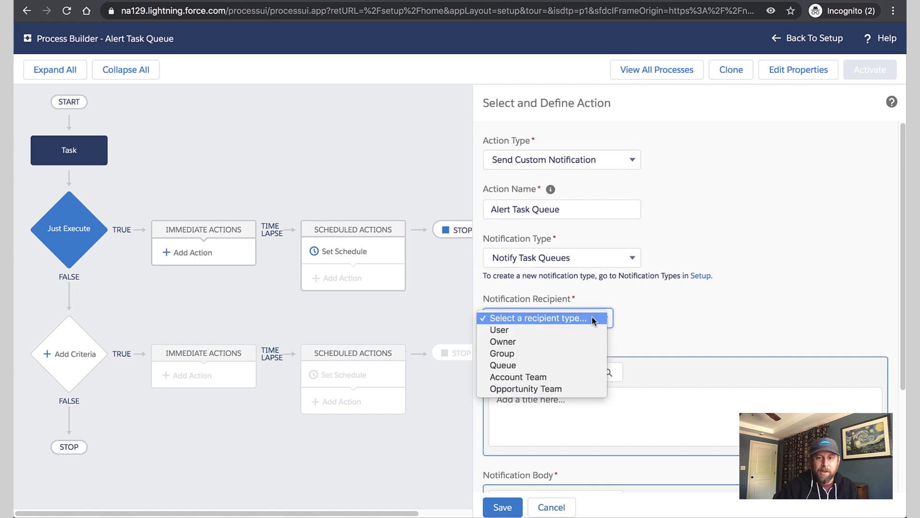
{"action": "left_click", "coordinate": [581, 366]}
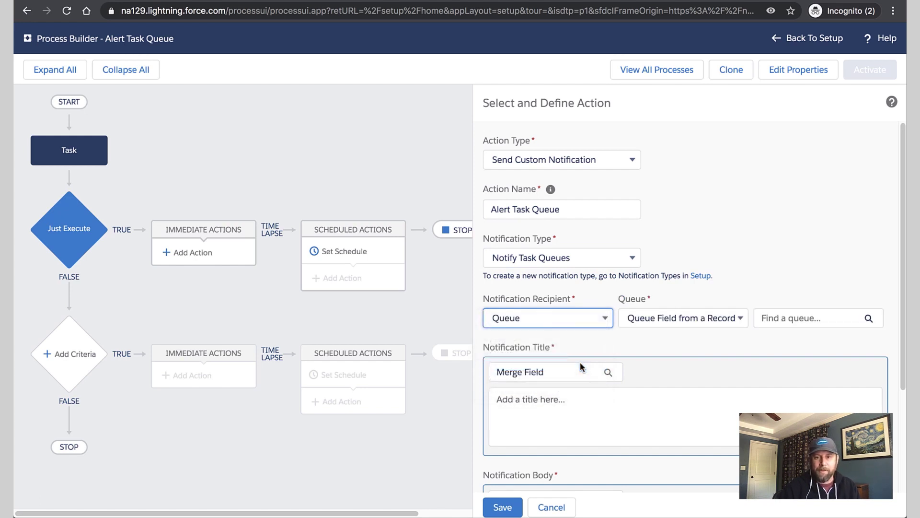
{"action": "left_click", "coordinate": [710, 322]}
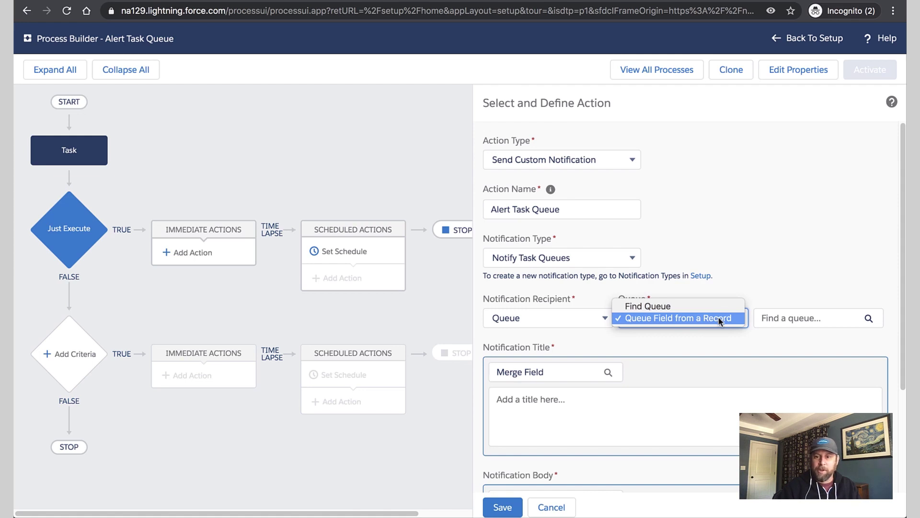
{"action": "left_click", "coordinate": [779, 319]}
Set the queue field to Task > Assigned To ID (Queue) > Queue ID, [Task].Owner:Queue.Id
{"action": "left_click", "coordinate": [780, 319]}
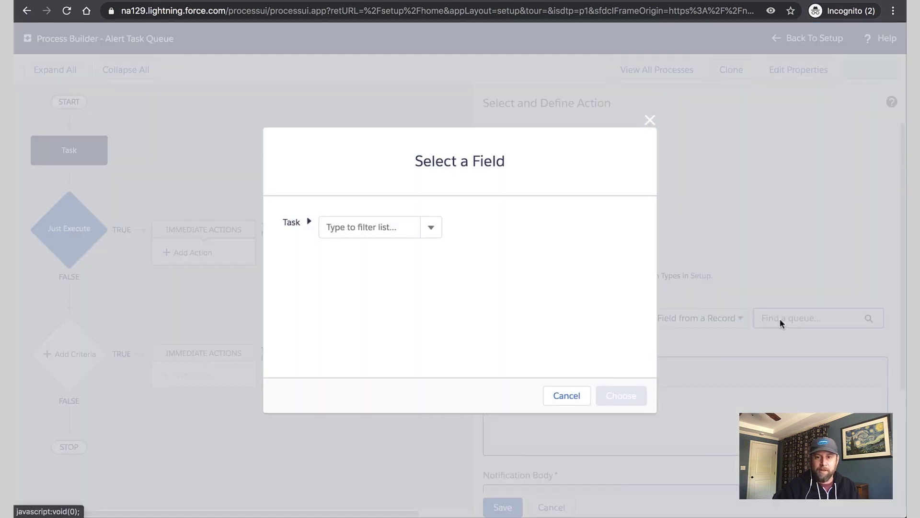
{"action": "left_click", "coordinate": [438, 232]}
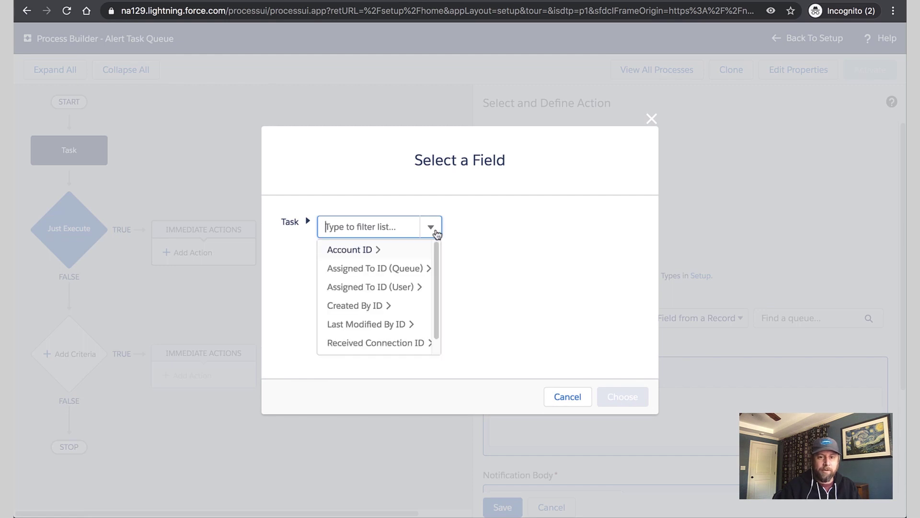
{"action": "left_click", "coordinate": [403, 269]}
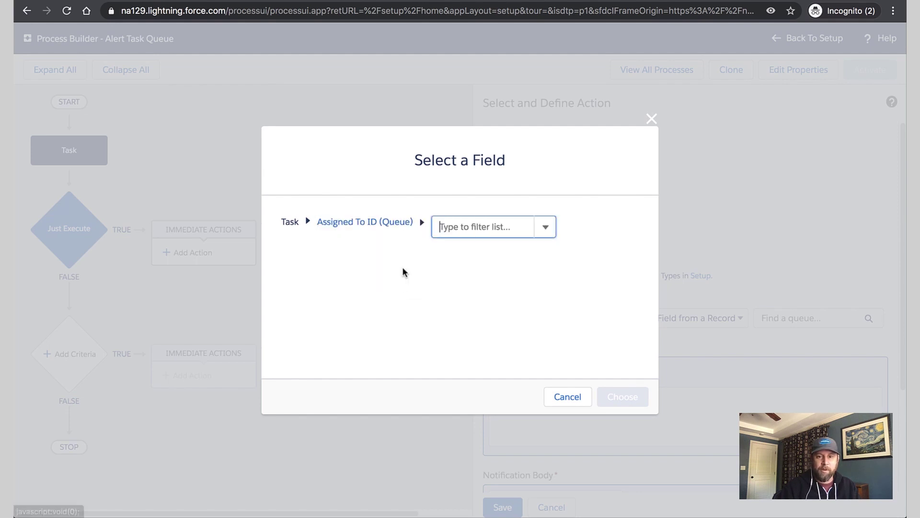
{"action": "left_click", "coordinate": [546, 232]}
{"action": "left_click", "coordinate": [442, 286]}
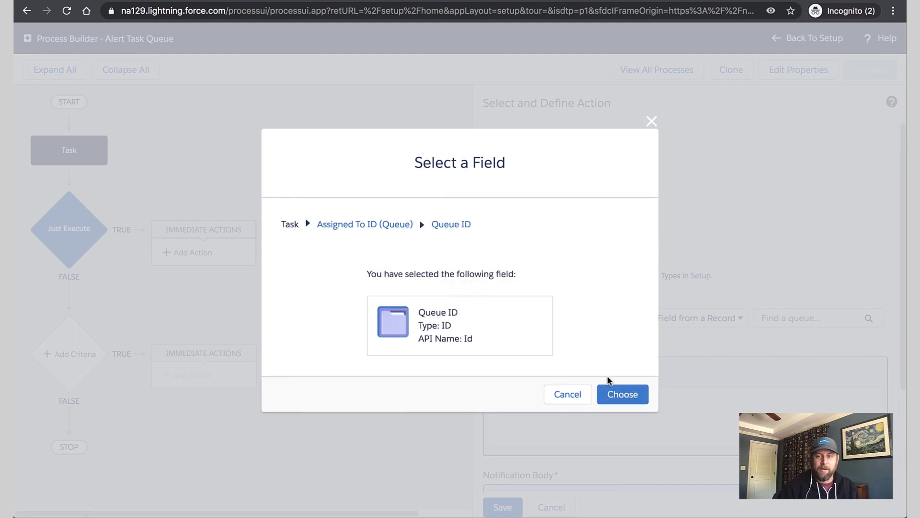
{"action": "left_click", "coordinate": [621, 390]}
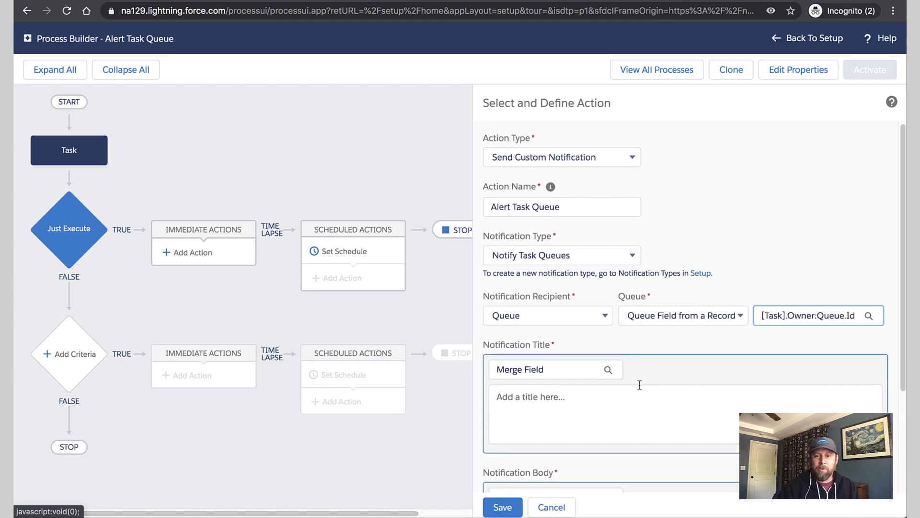
Start the notification title with the text 'New task for'
{"action": "scroll", "coordinate": [639, 382], "scroll_direction": "down", "scroll_amount": 2}
{"action": "scroll", "coordinate": [639, 385], "scroll_direction": "down", "scroll_amount": 1}
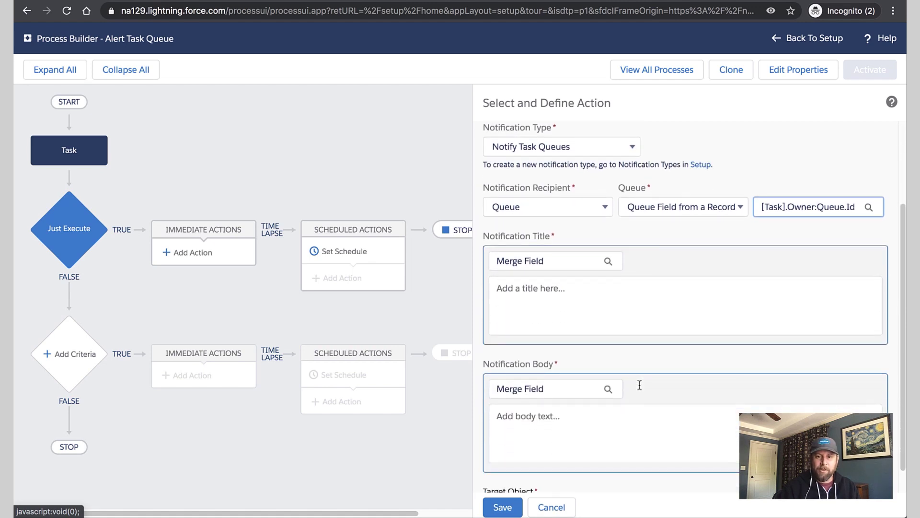
{"action": "left_click", "coordinate": [569, 297]}
{"action": "type", "text": "N"}
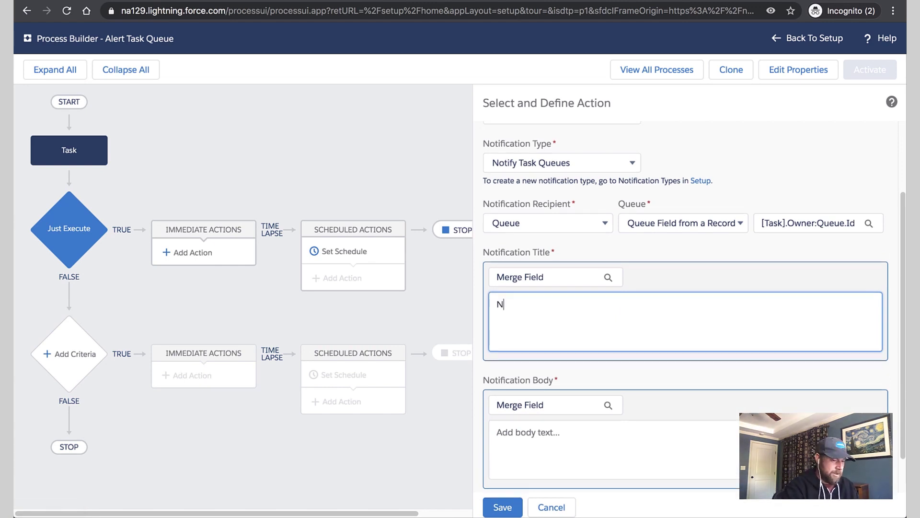
{"action": "type", "text": "te"}
{"action": "type", "text": "w "}
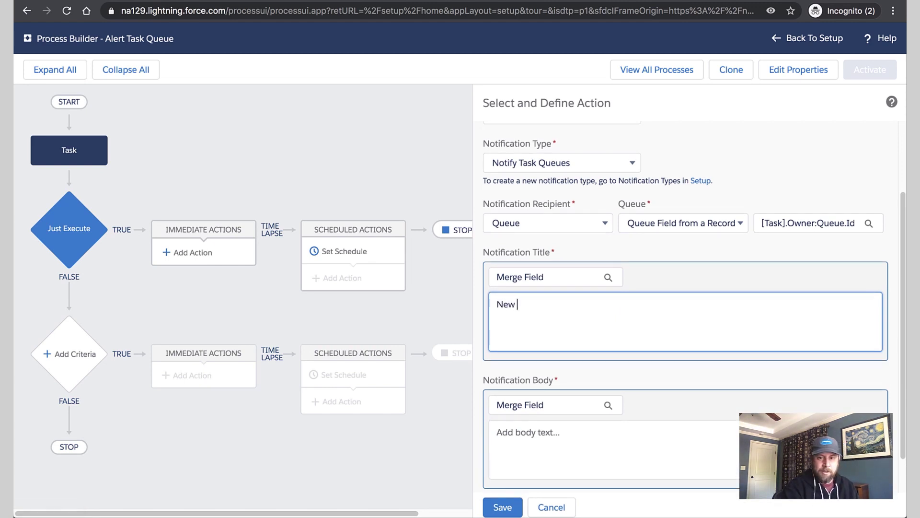
{"action": "type", "text": "task for"}
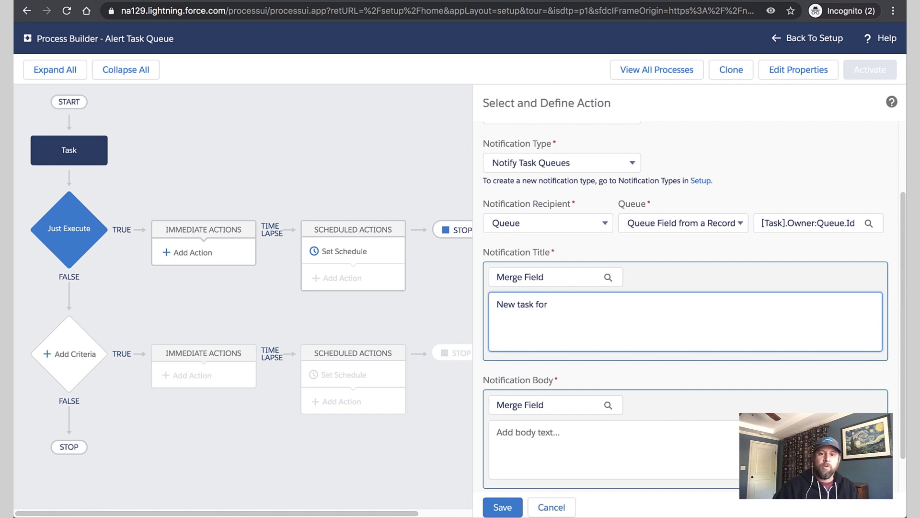
Append the assigned queue's Name merge field {![Task].Owner:Queue.Name} to the title
{"action": "left_click", "coordinate": [572, 276]}
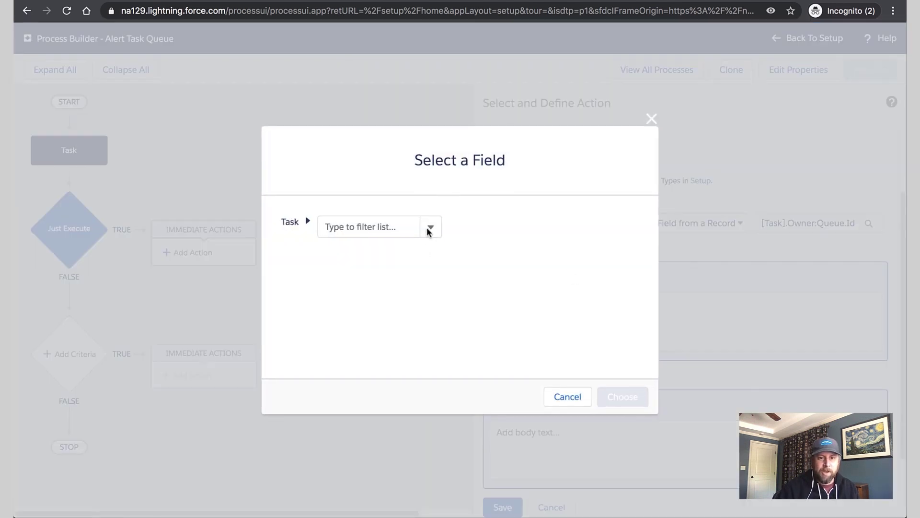
{"action": "left_click", "coordinate": [430, 232]}
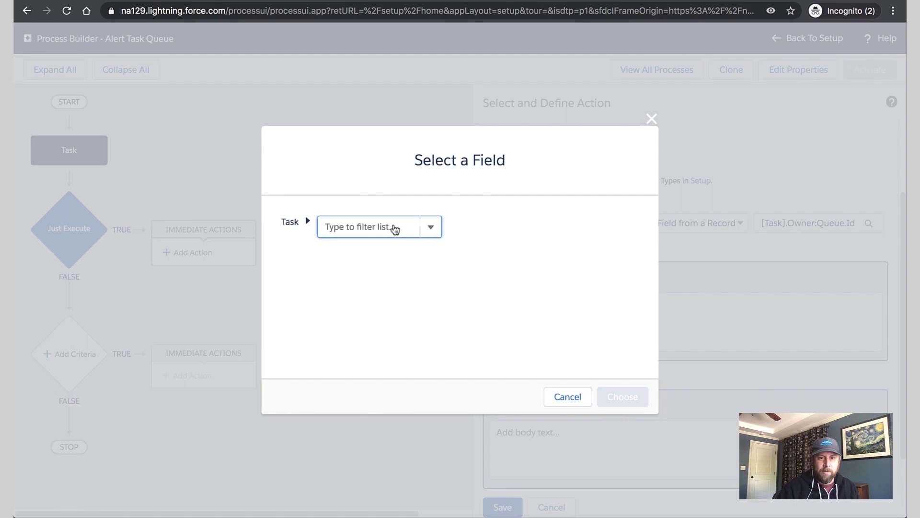
{"action": "left_click", "coordinate": [431, 229]}
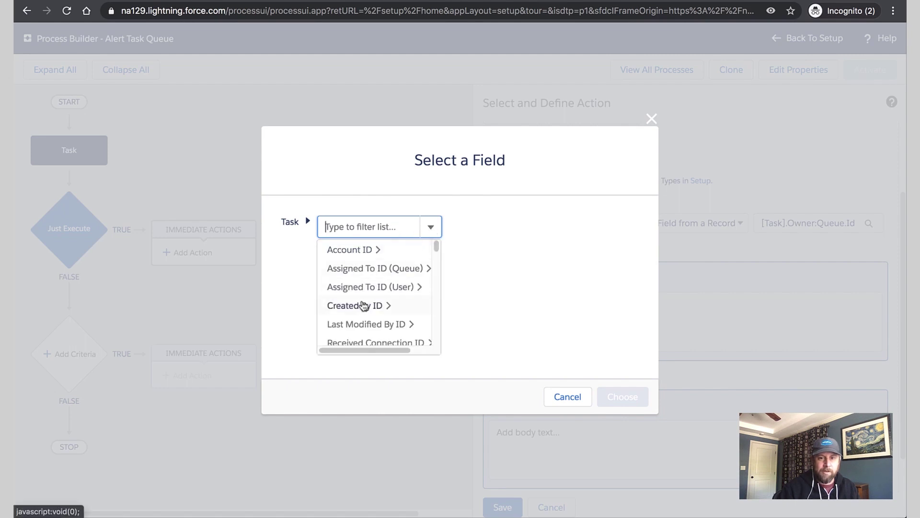
{"action": "left_click", "coordinate": [378, 269]}
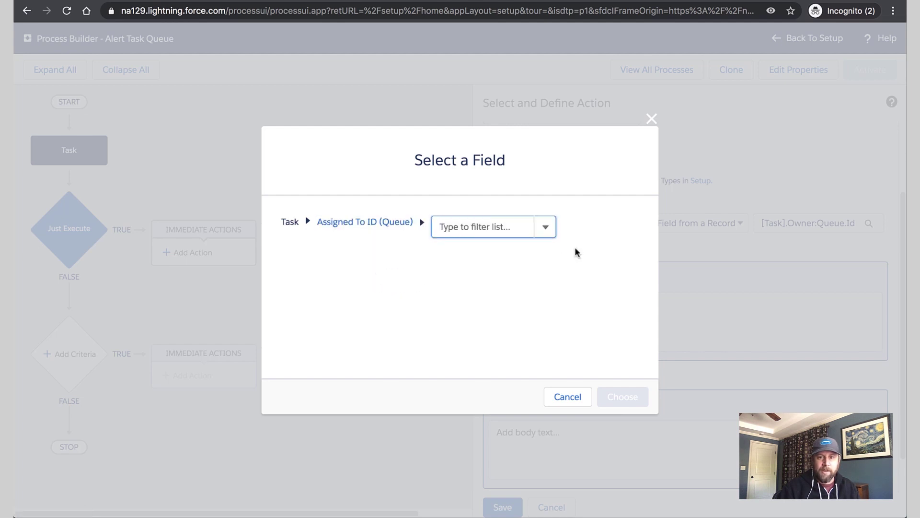
{"action": "left_click", "coordinate": [551, 234]}
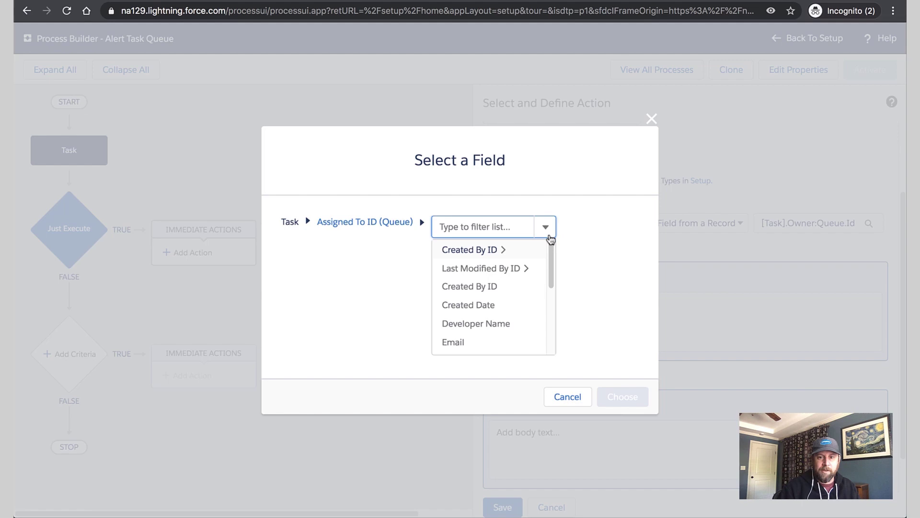
{"action": "scroll", "coordinate": [491, 282], "scroll_direction": "down", "scroll_amount": 5}
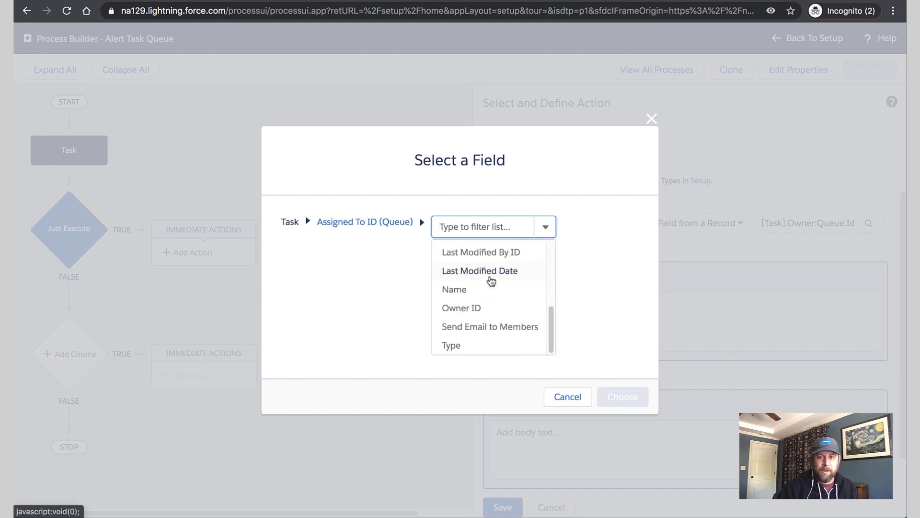
{"action": "left_click", "coordinate": [487, 287]}
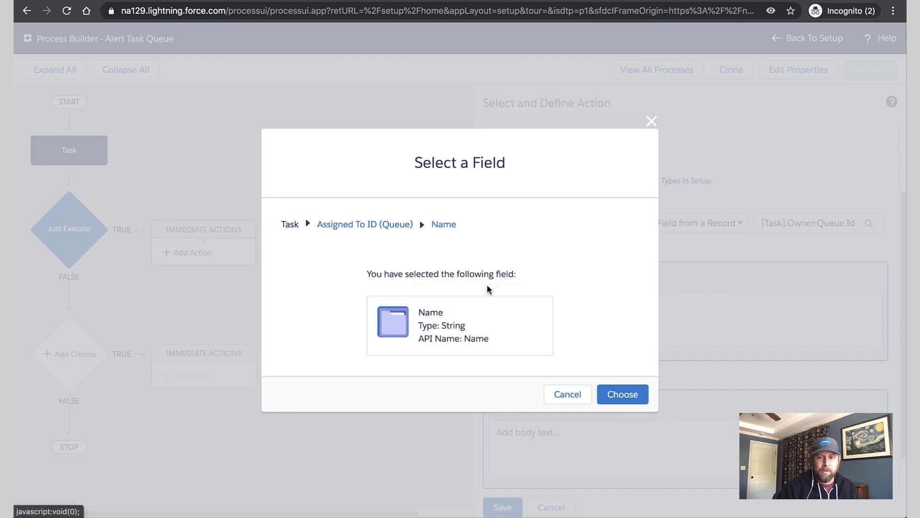
{"action": "left_click", "coordinate": [635, 394]}
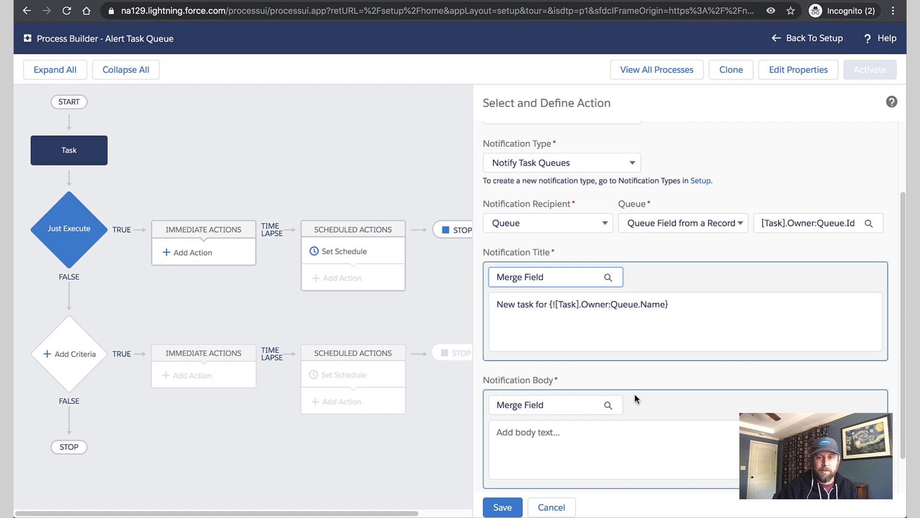
{"action": "scroll", "coordinate": [667, 396], "scroll_direction": "down", "scroll_amount": 1}
Fill the notification body with the {![Task].Subject} merge field and save the action
{"action": "left_click", "coordinate": [536, 392]}
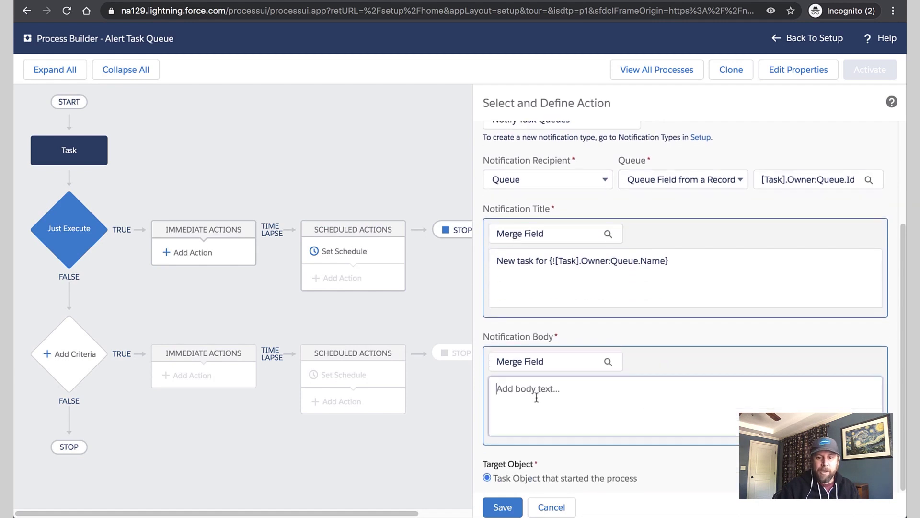
{"action": "left_click", "coordinate": [545, 360]}
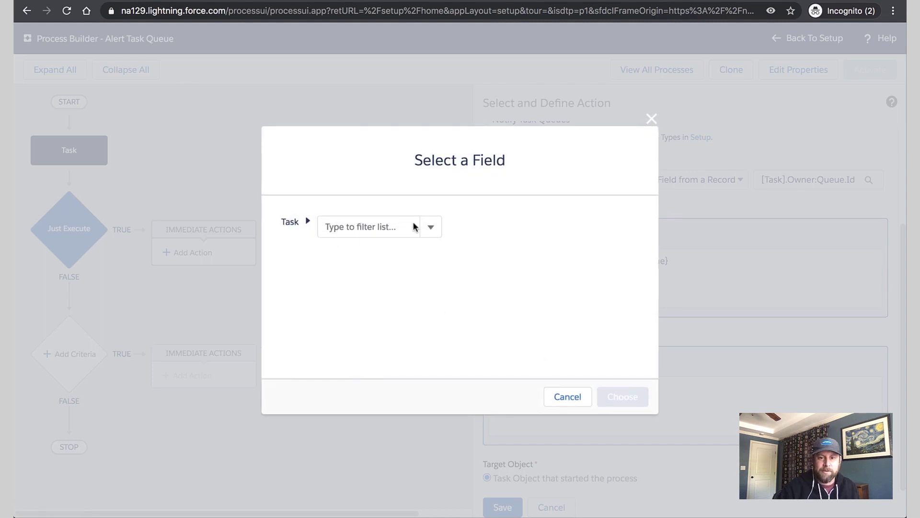
{"action": "left_click", "coordinate": [433, 228]}
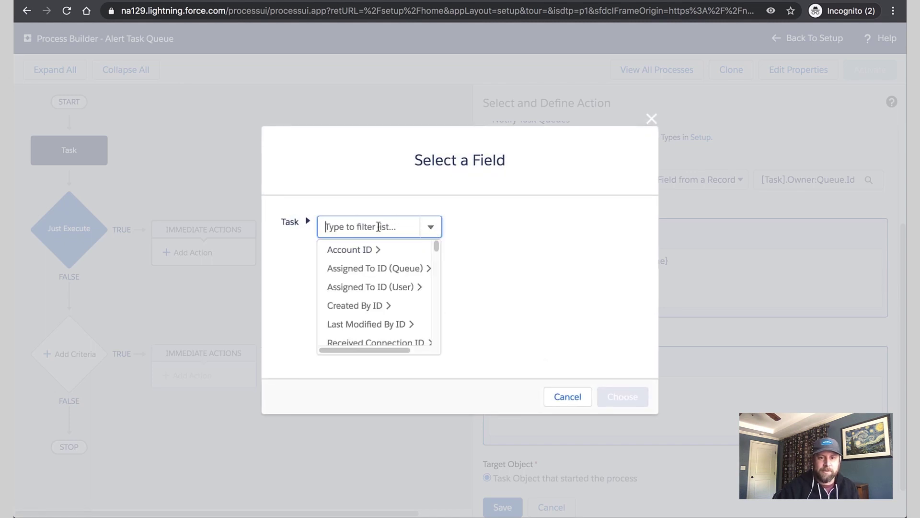
{"action": "scroll", "coordinate": [386, 298], "scroll_direction": "down", "scroll_amount": 4}
{"action": "scroll", "coordinate": [385, 297], "scroll_direction": "down", "scroll_amount": 10}
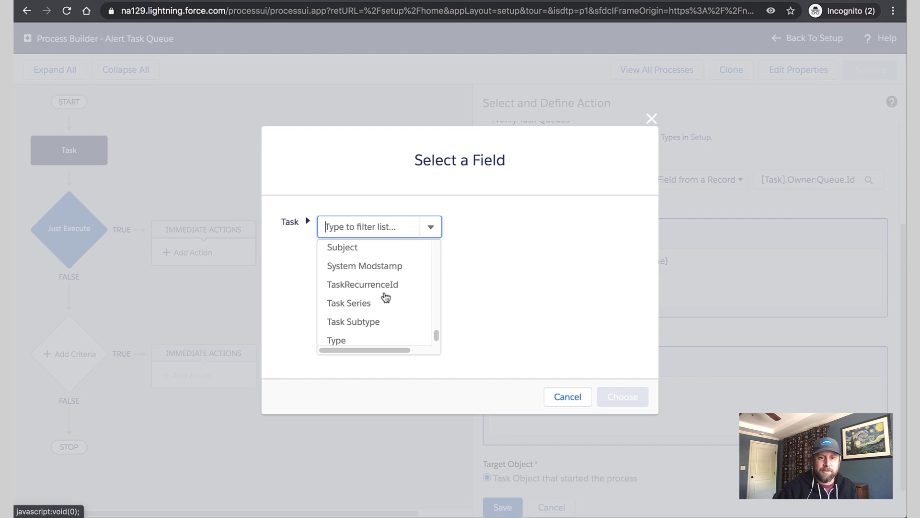
{"action": "left_click", "coordinate": [363, 244]}
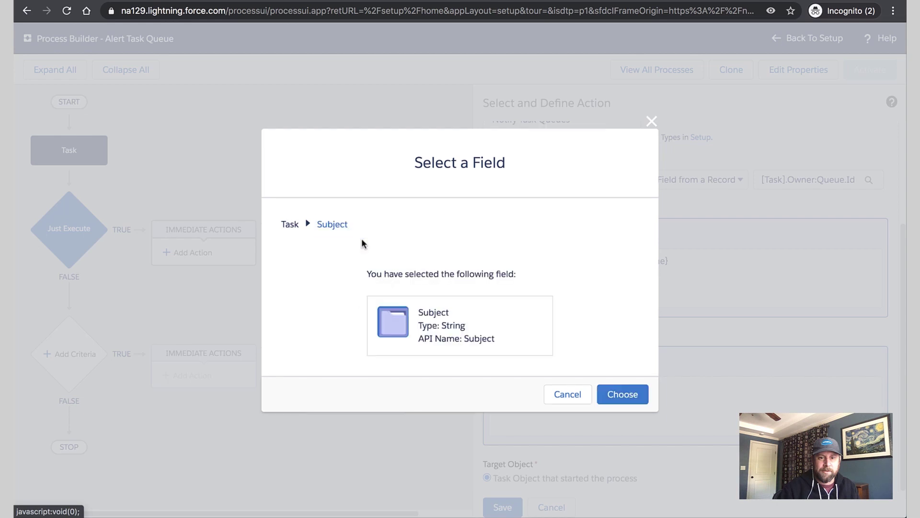
{"action": "left_click", "coordinate": [635, 395]}
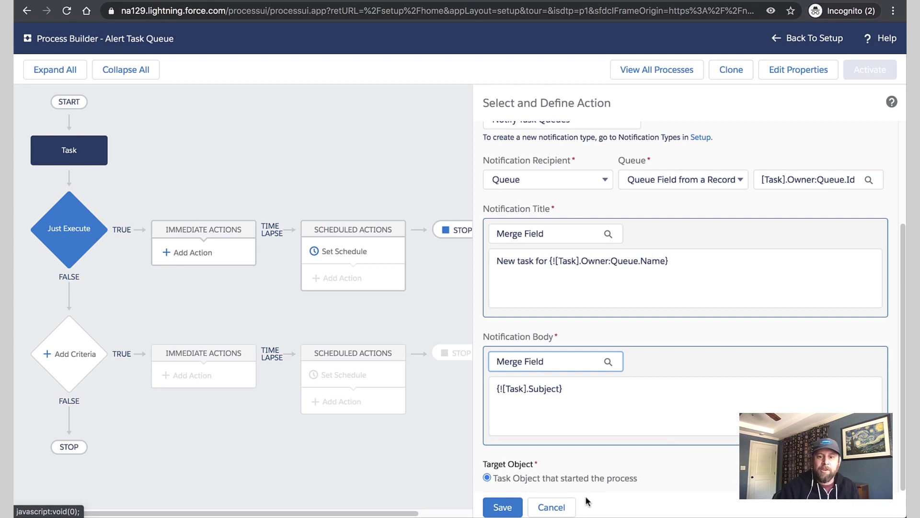
{"action": "left_click", "coordinate": [502, 508]}
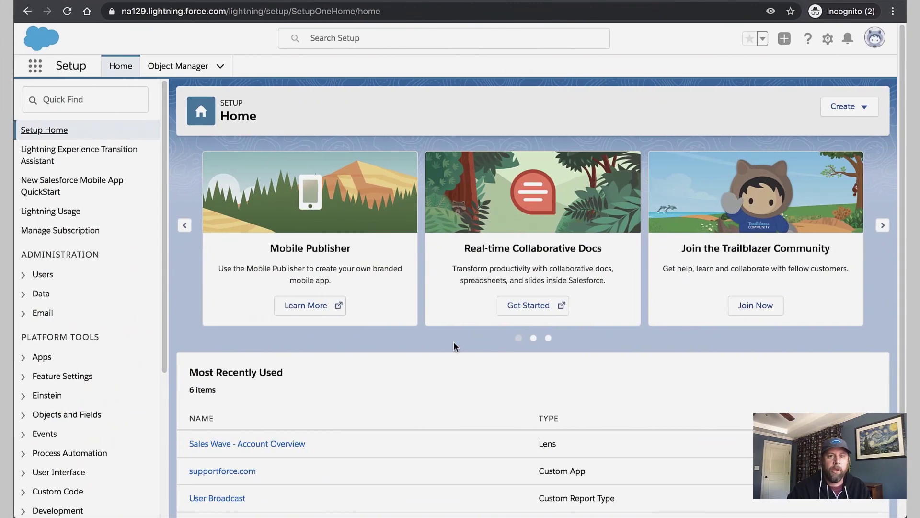
Go to Notification Builder > Notification Delivery Settings in the Setup sidebar
{"action": "scroll", "coordinate": [118, 274], "scroll_direction": "down", "scroll_amount": 3}
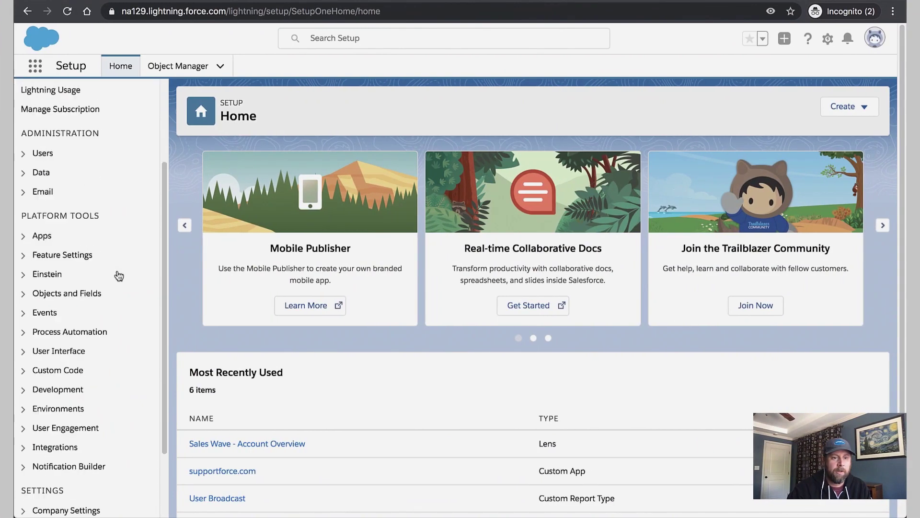
{"action": "scroll", "coordinate": [118, 275], "scroll_direction": "down", "scroll_amount": 2}
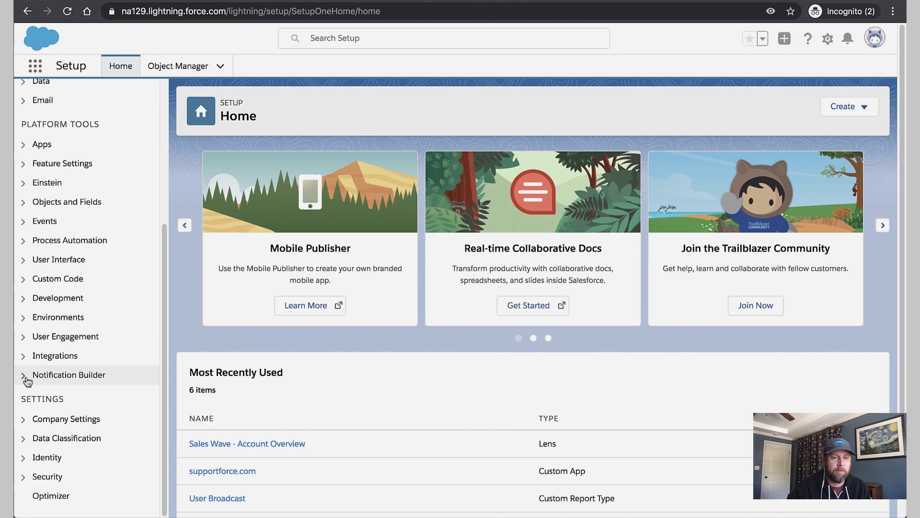
{"action": "left_click", "coordinate": [26, 378]}
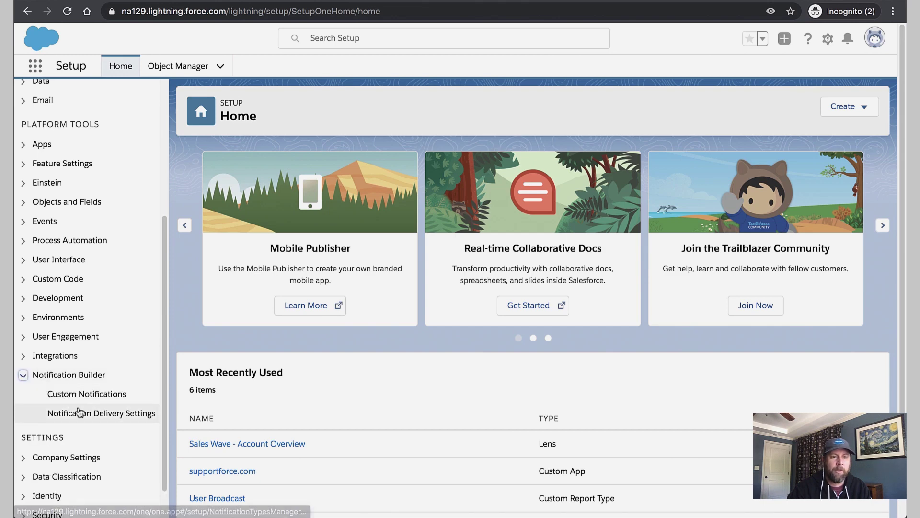
{"action": "left_click", "coordinate": [82, 415]}
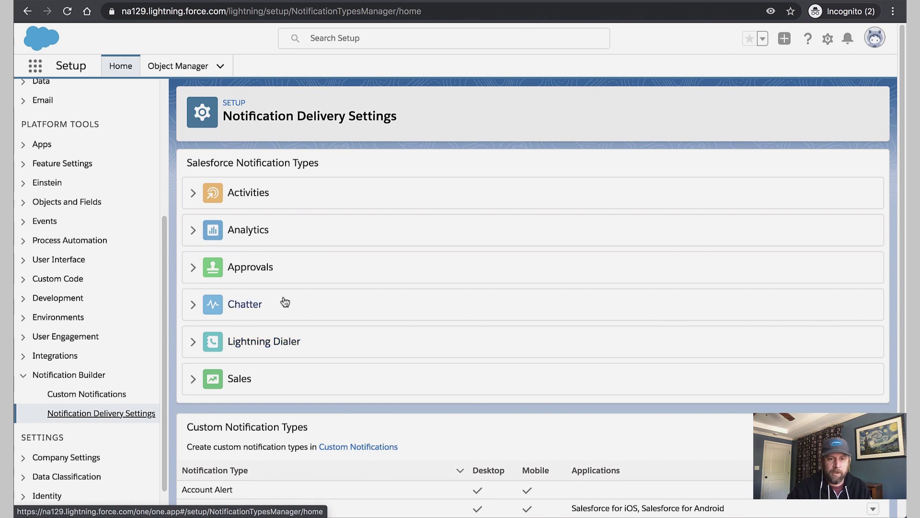
Expand the Approvals and Chatter types and edit the Approval requests delivery settings
{"action": "left_click", "coordinate": [193, 267]}
{"action": "scroll", "coordinate": [195, 272], "scroll_direction": "down", "scroll_amount": 1}
{"action": "left_click", "coordinate": [195, 325]}
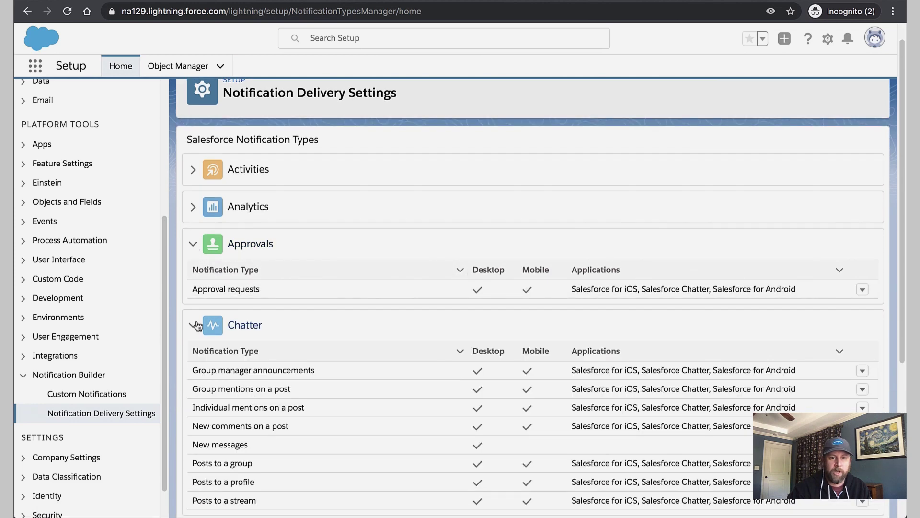
{"action": "scroll", "coordinate": [654, 298], "scroll_direction": "down", "scroll_amount": 1}
{"action": "scroll", "coordinate": [654, 297], "scroll_direction": "down", "scroll_amount": 5}
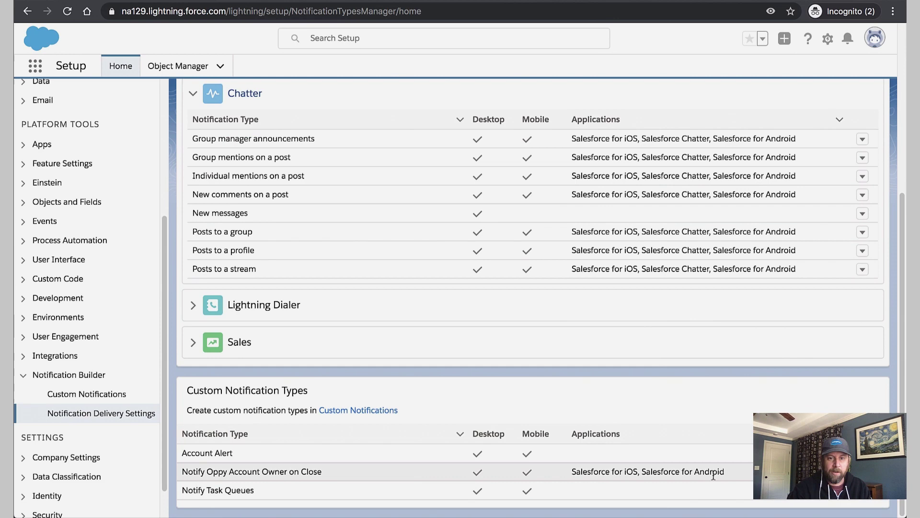
{"action": "scroll", "coordinate": [714, 474], "scroll_direction": "up", "scroll_amount": 6}
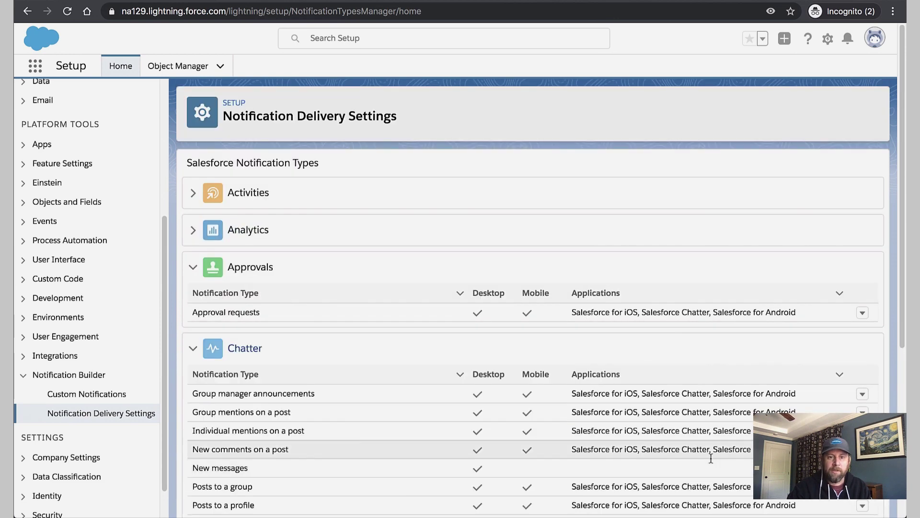
{"action": "left_click", "coordinate": [861, 313]}
{"action": "left_click", "coordinate": [832, 330]}
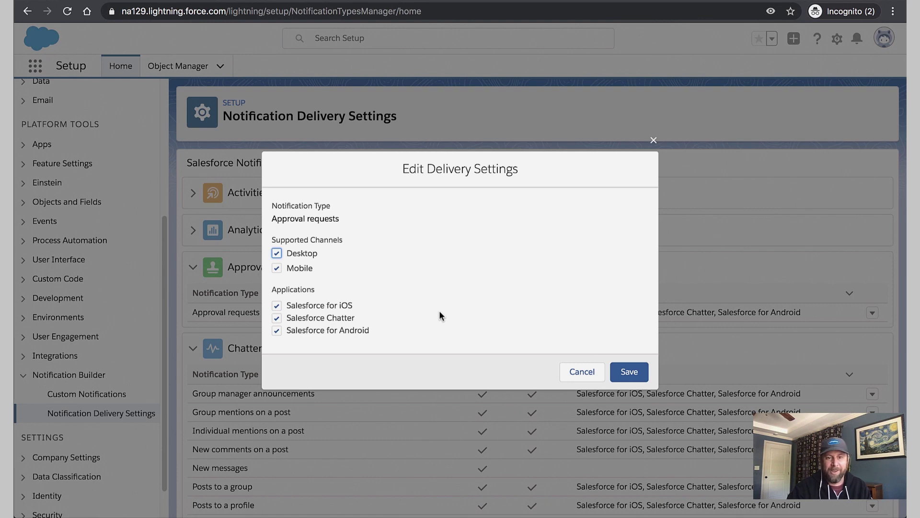
Turn off Desktop and Mobile delivery for Approval requests and save
{"action": "left_click", "coordinate": [276, 253]}
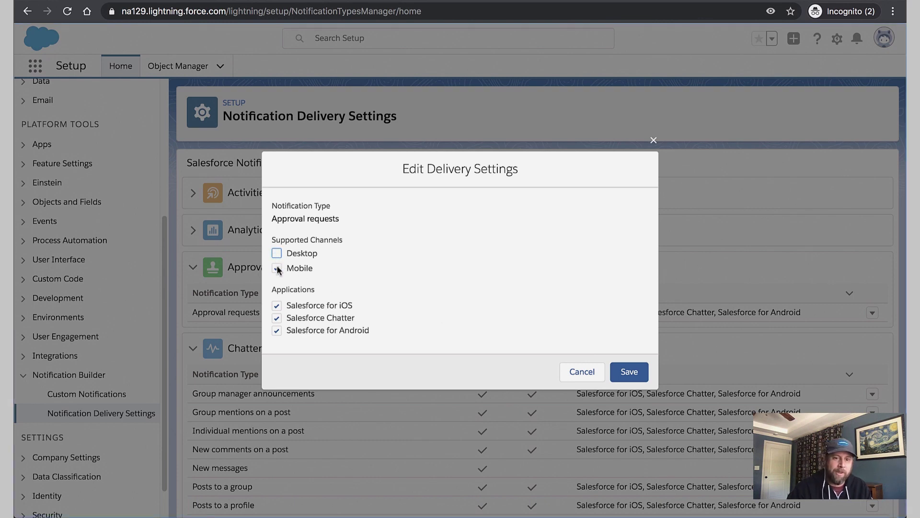
{"action": "left_click", "coordinate": [277, 268]}
{"action": "left_click", "coordinate": [639, 340]}
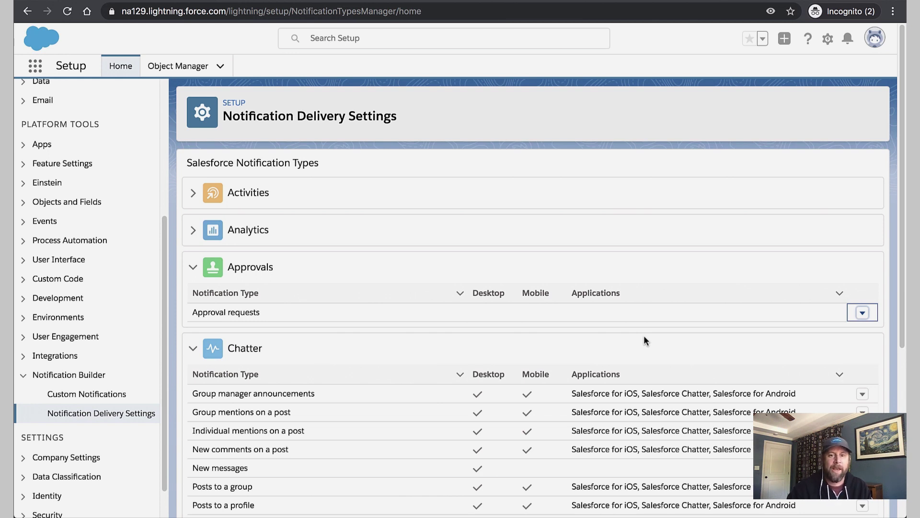
{"action": "scroll", "coordinate": [643, 337], "scroll_direction": "down", "scroll_amount": 1}
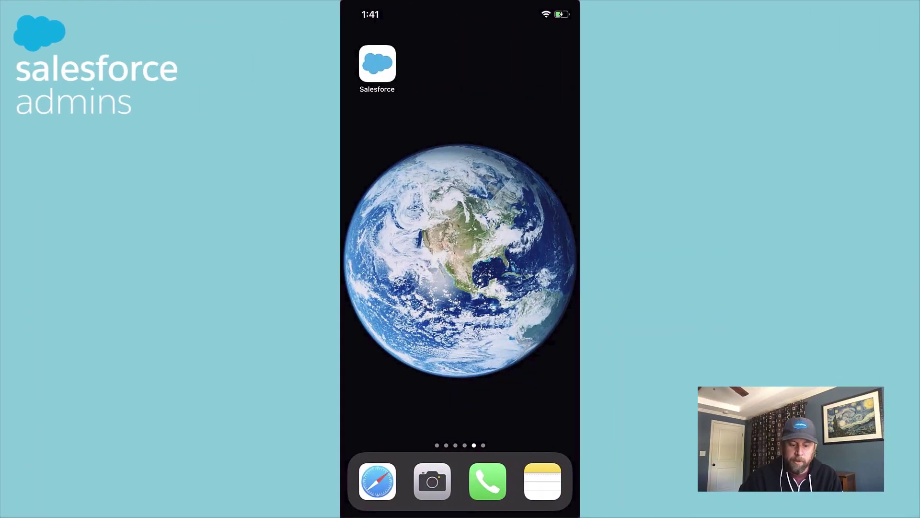
In the Salesforce phone app, go via Menu, profile and Settings to Push Notification Settings
{"action": "left_click", "coordinate": [377, 63]}
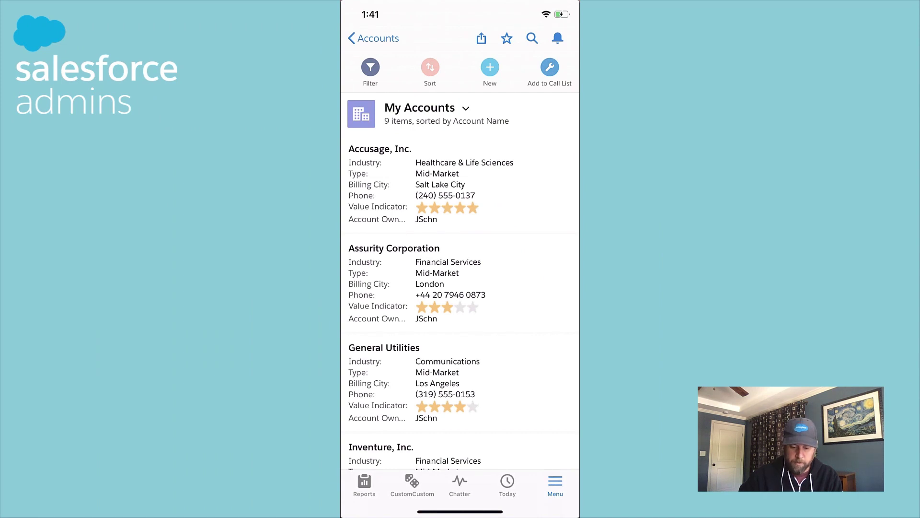
{"action": "left_click", "coordinate": [555, 485]}
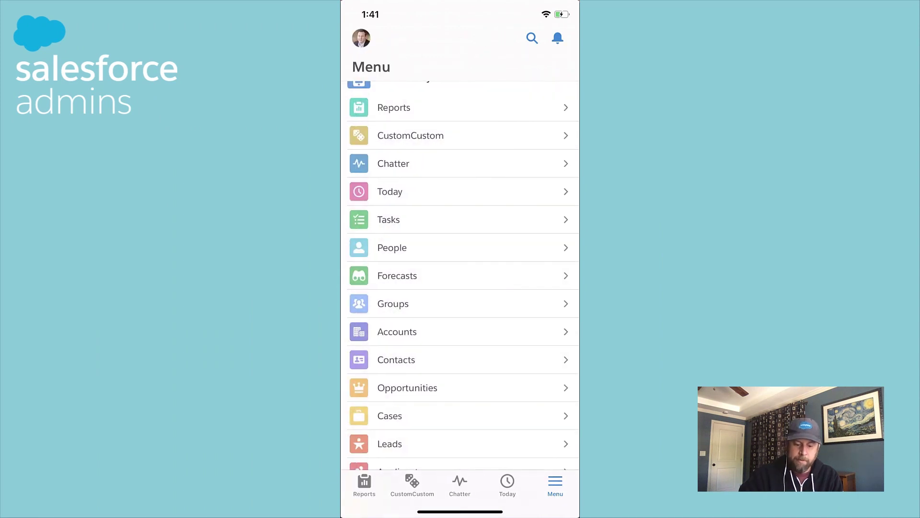
{"action": "left_click", "coordinate": [361, 38]}
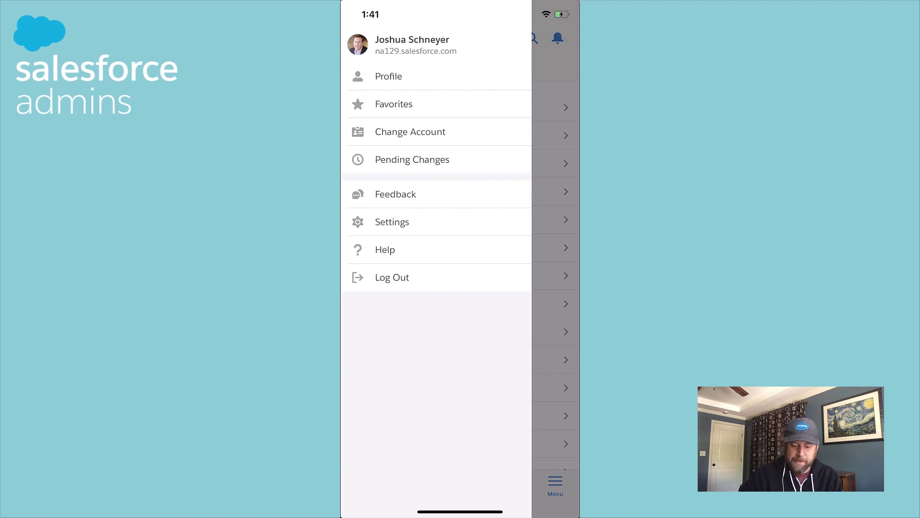
{"action": "left_click", "coordinate": [392, 221]}
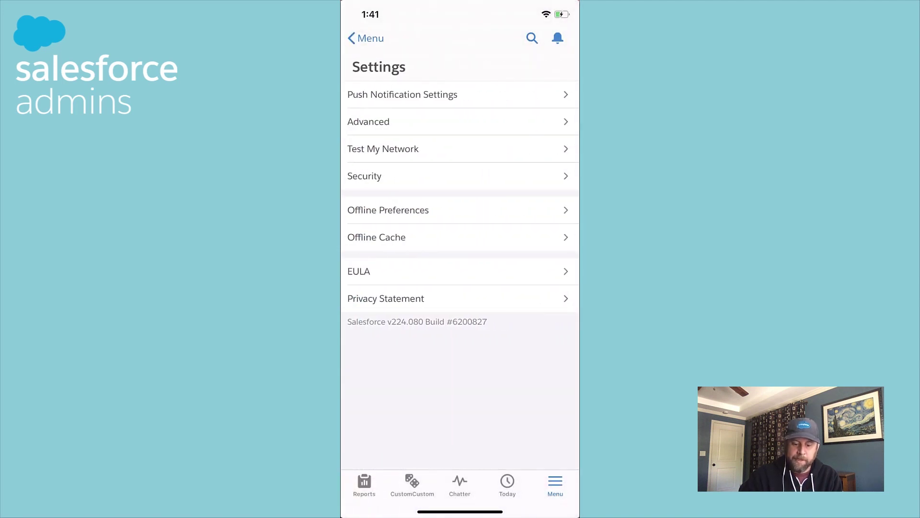
{"action": "left_click", "coordinate": [403, 95]}
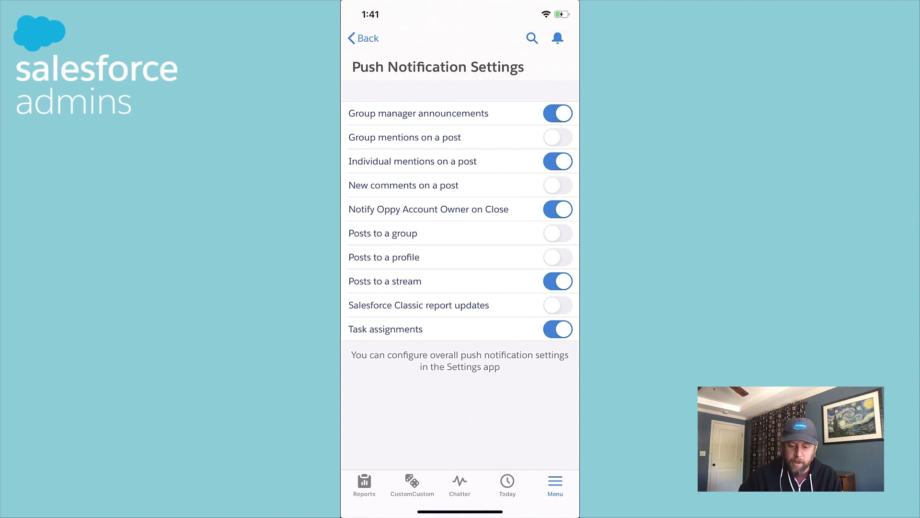
{"action": "left_click", "coordinate": [558, 113]}
{"action": "left_click", "coordinate": [558, 113]}
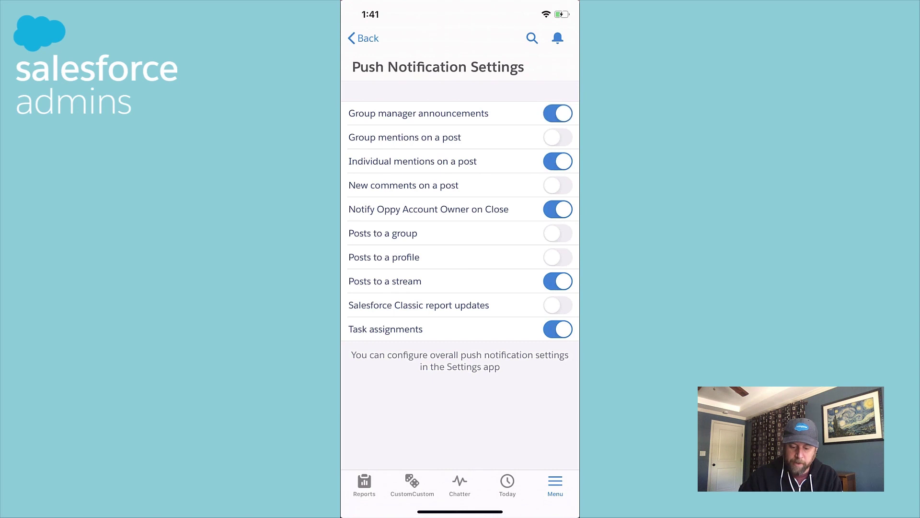
{"action": "left_click", "coordinate": [558, 161]}
{"action": "left_click", "coordinate": [558, 161]}
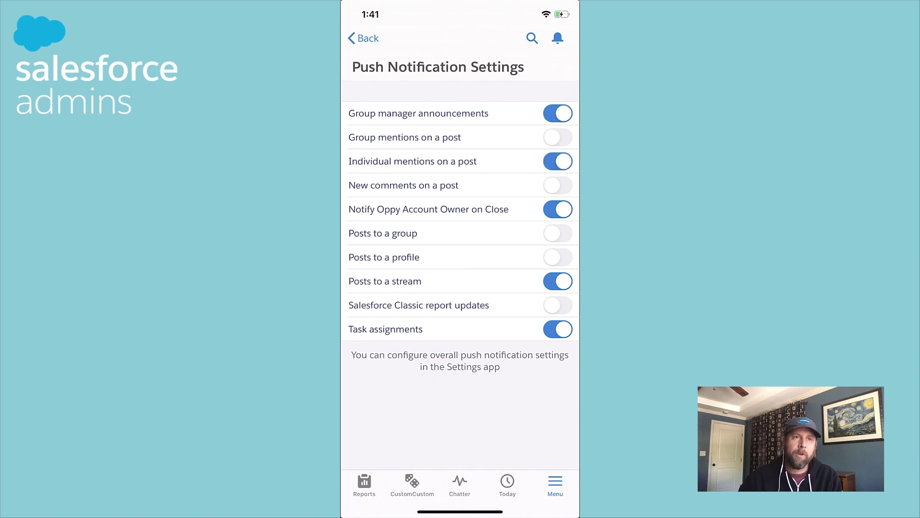